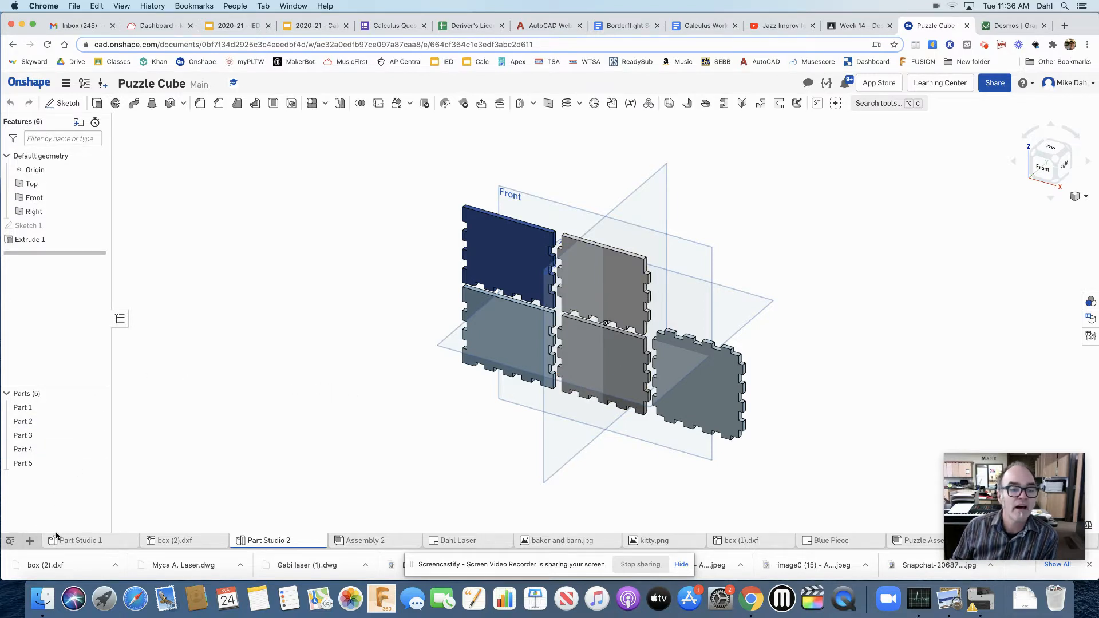
# Step: In Assembly 2, insert Part 1 from Part Studio 2 and place it near the origin
pyautogui.click(29, 542)
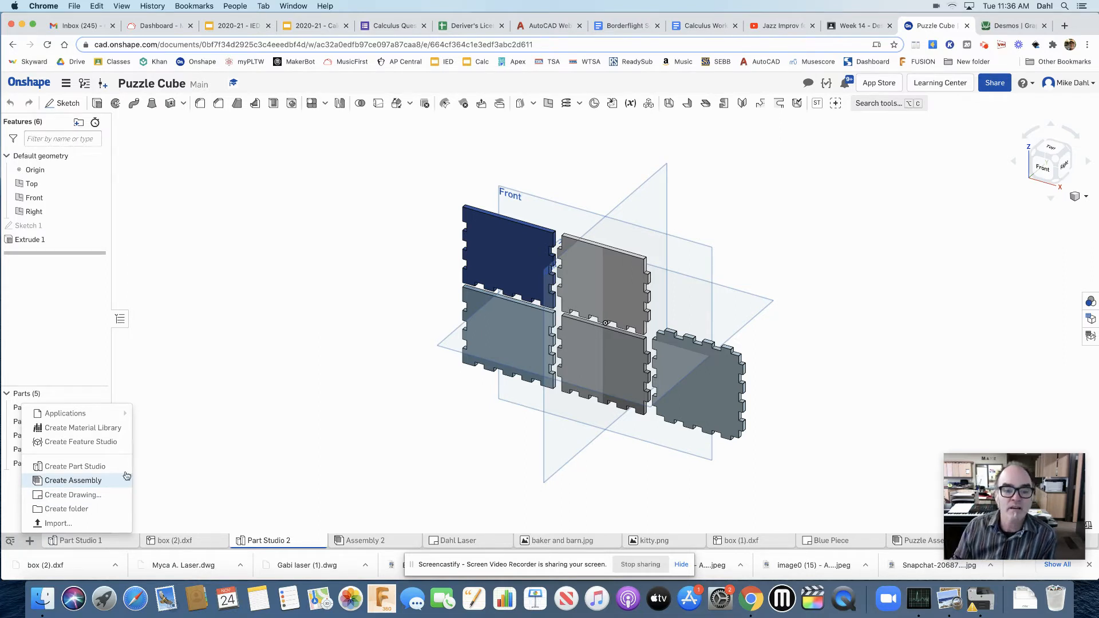
pyautogui.click(373, 541)
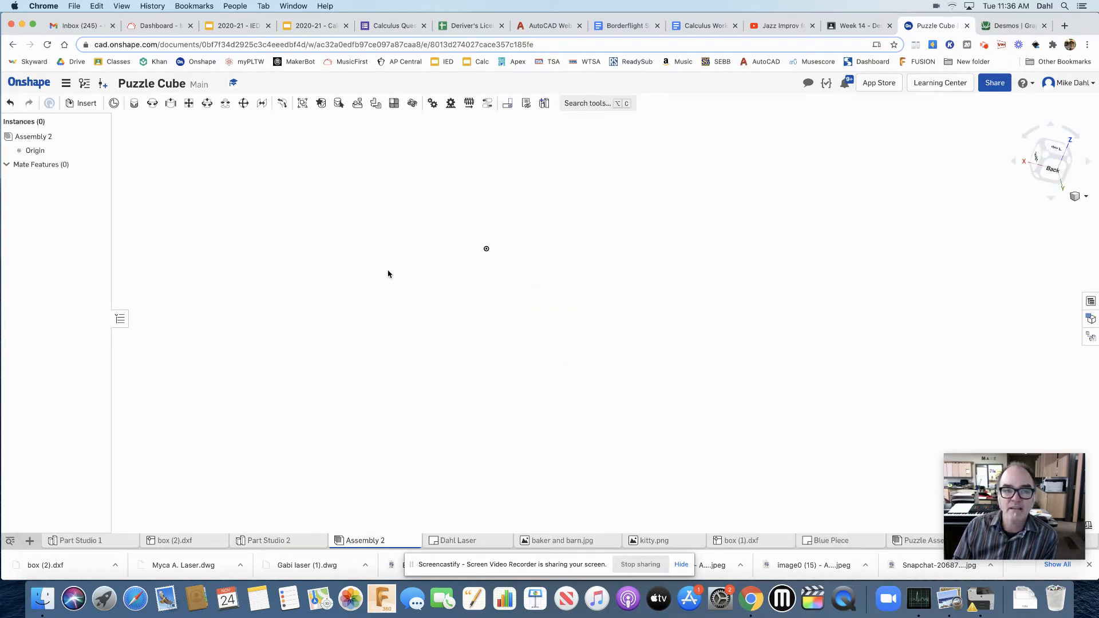
pyautogui.moveTo(388, 275); pyautogui.dragTo(473, 338, button='middle')
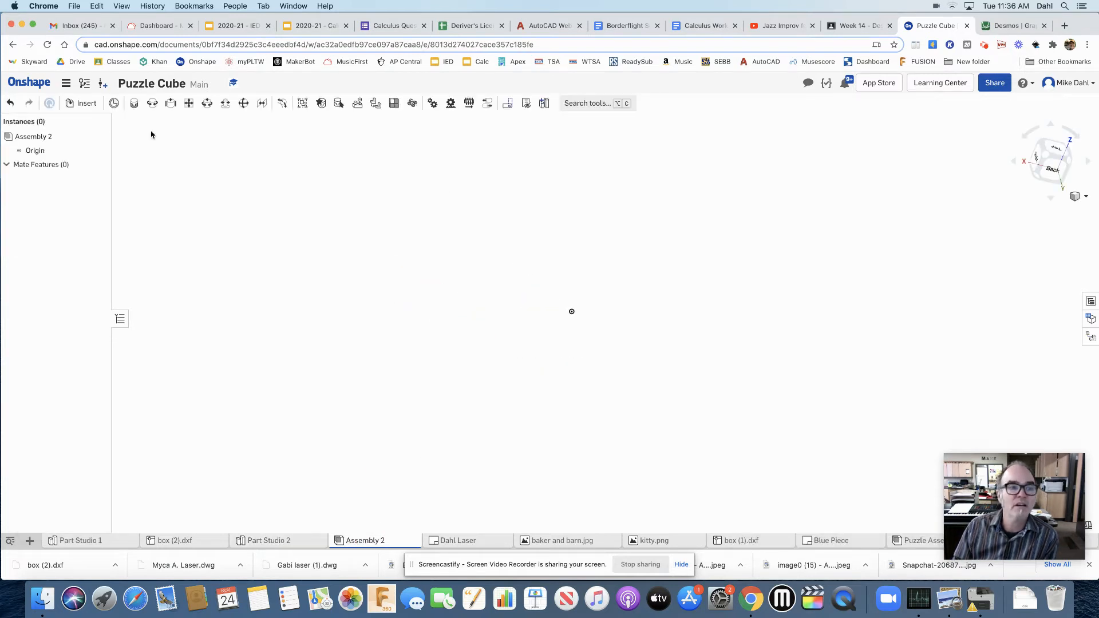
pyautogui.click(85, 106)
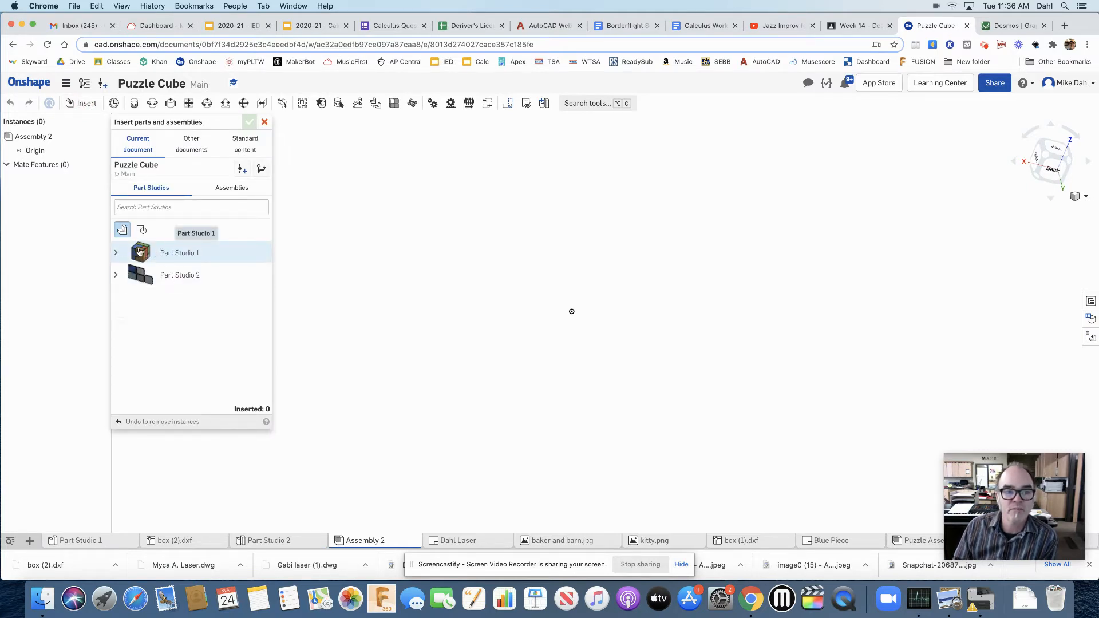
pyautogui.click(116, 277)
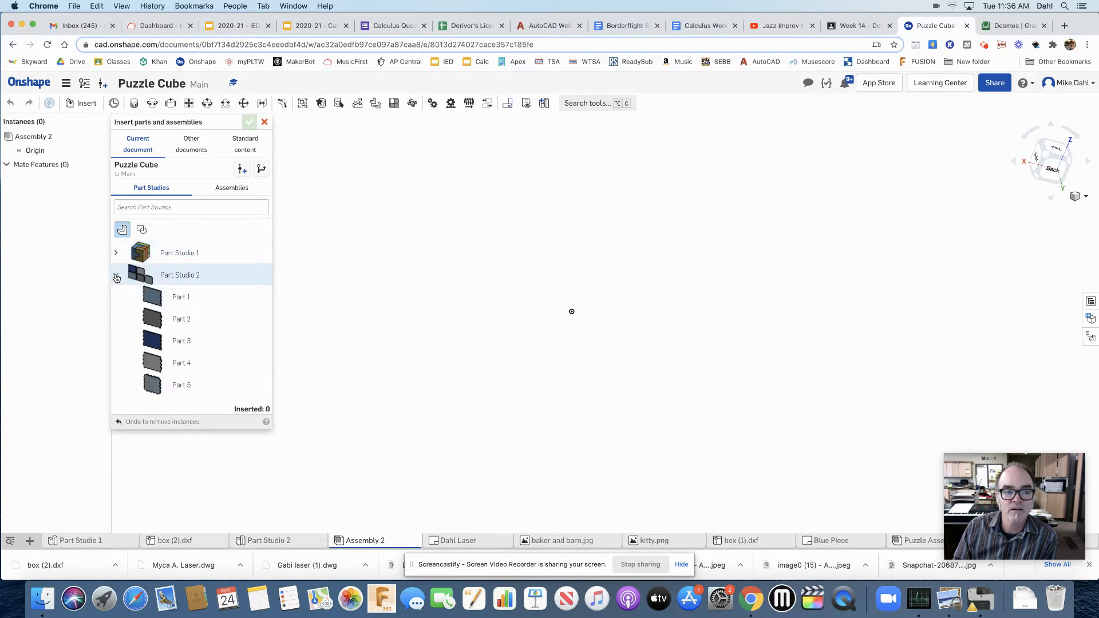
pyautogui.click(154, 302)
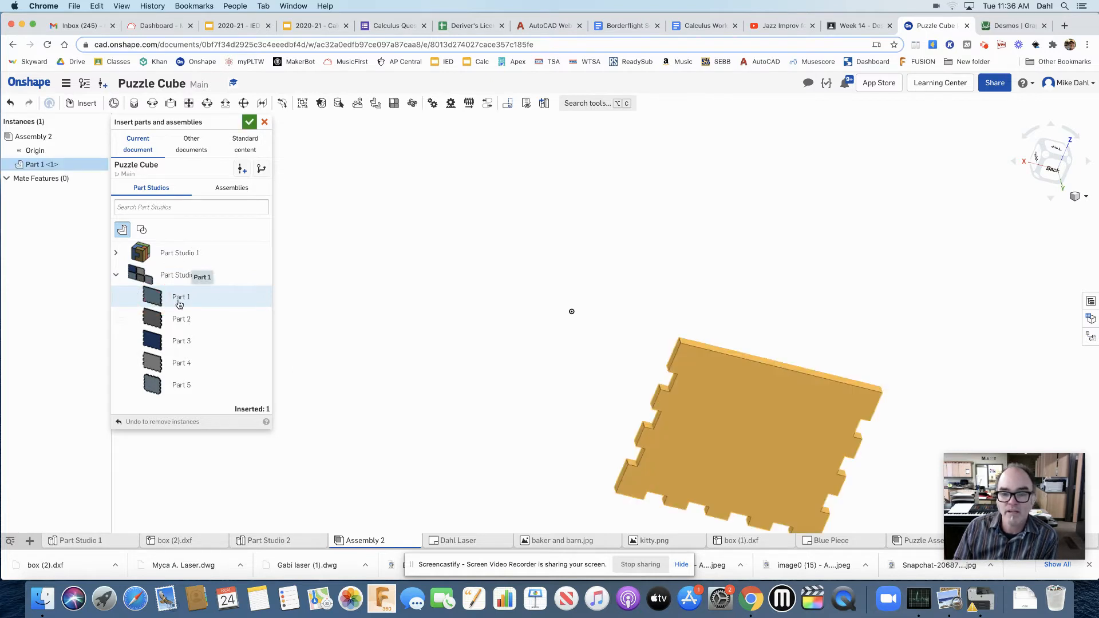
pyautogui.click(664, 322)
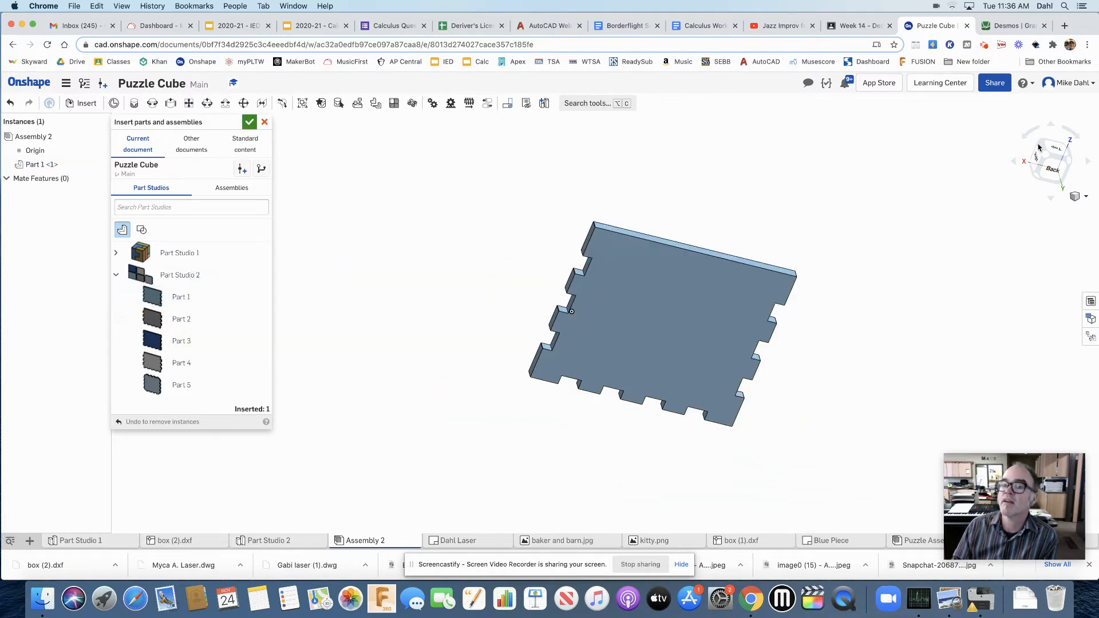
# Step: Fix the inserted Part 1 panel in place so that it cannot move in the assembly
pyautogui.moveTo(1047, 155); pyautogui.dragTo(1029, 158)
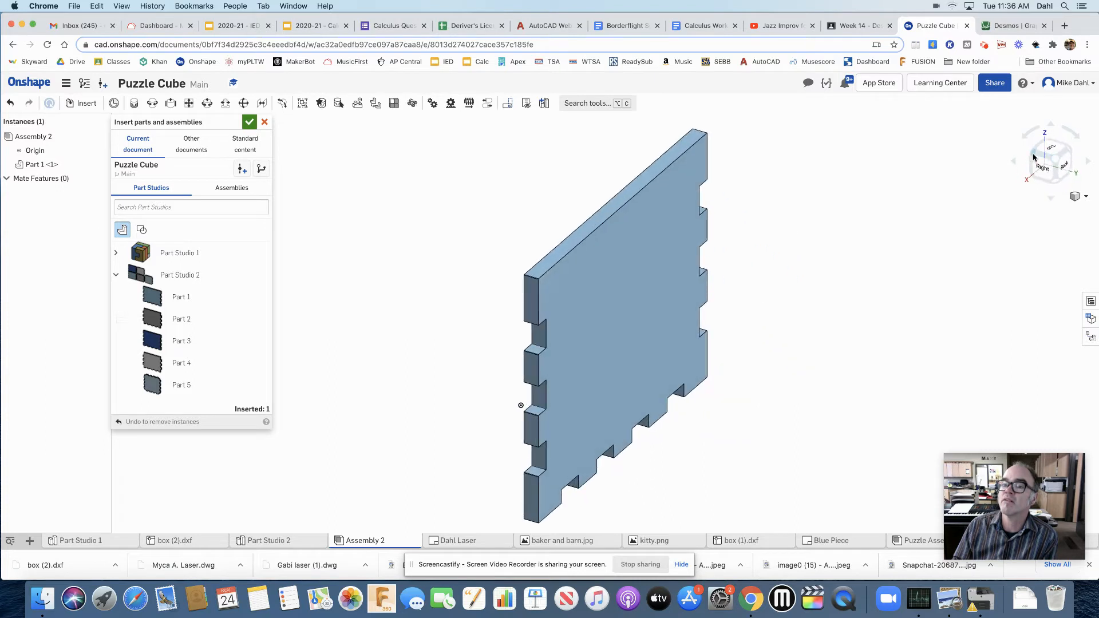
pyautogui.click(1034, 158)
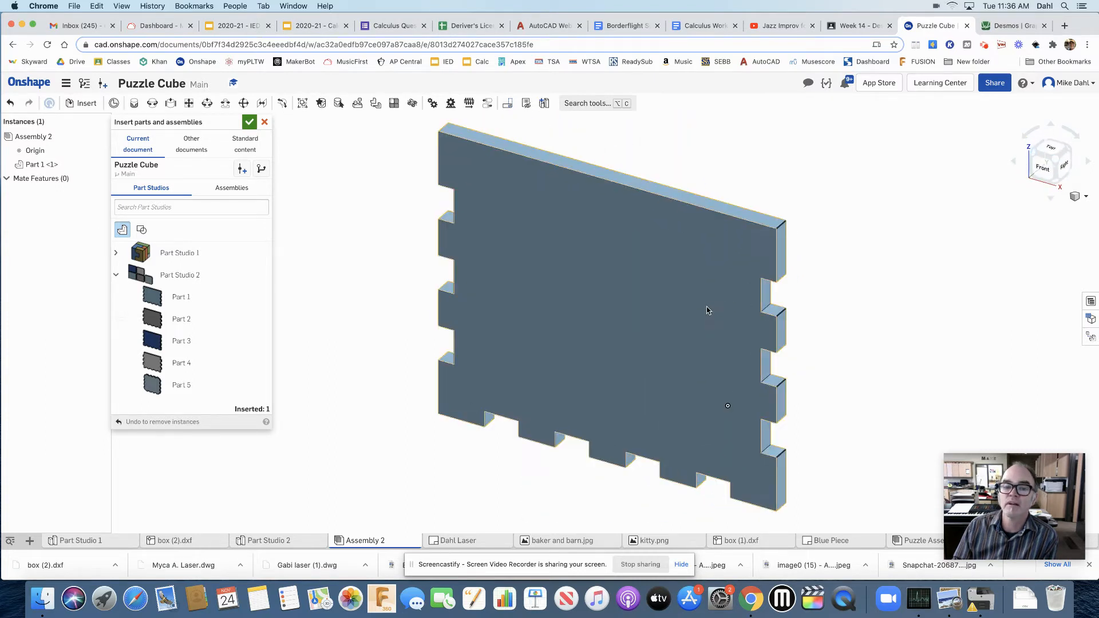
pyautogui.scroll(-5, 703, 313)
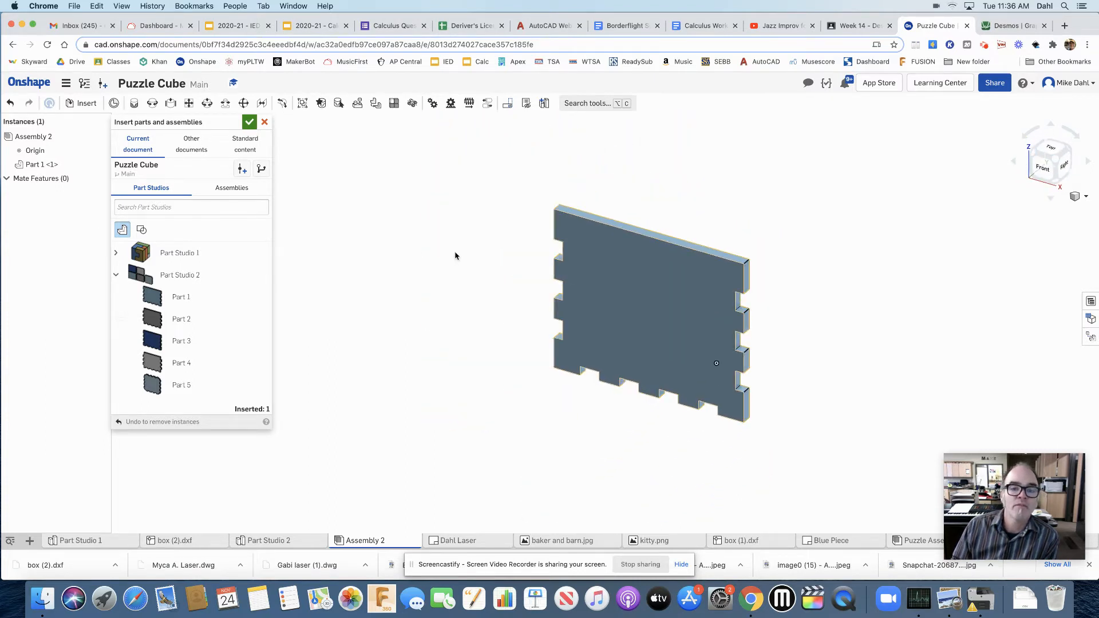
pyautogui.rightClick(616, 294)
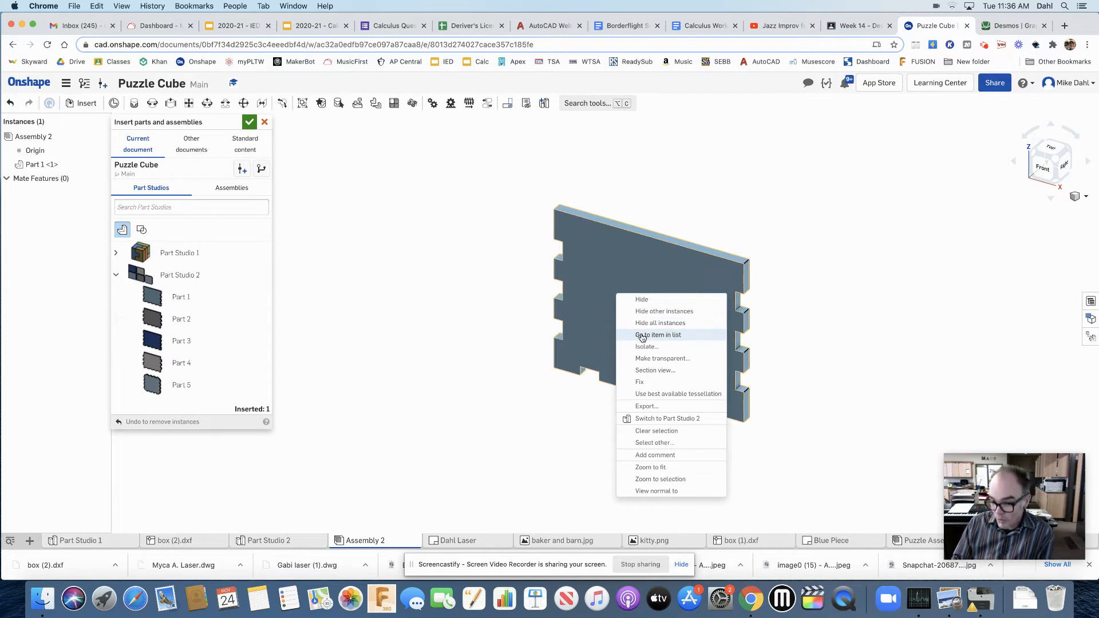
pyautogui.click(654, 382)
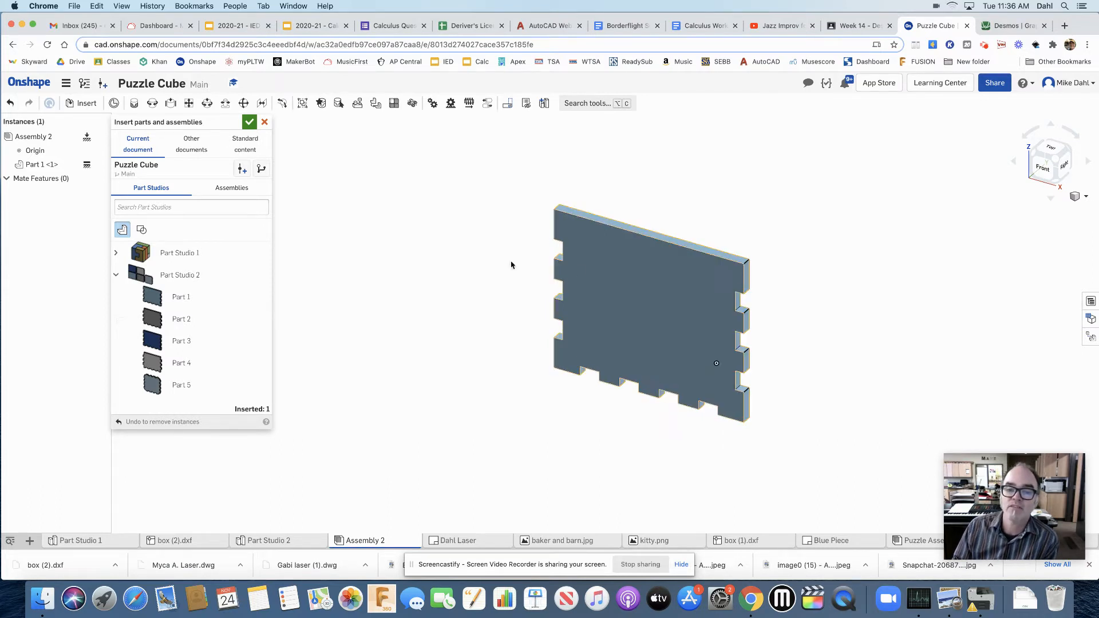
pyautogui.click(422, 301)
pyautogui.click(651, 302)
pyautogui.moveTo(646, 307); pyautogui.dragTo(638, 314)
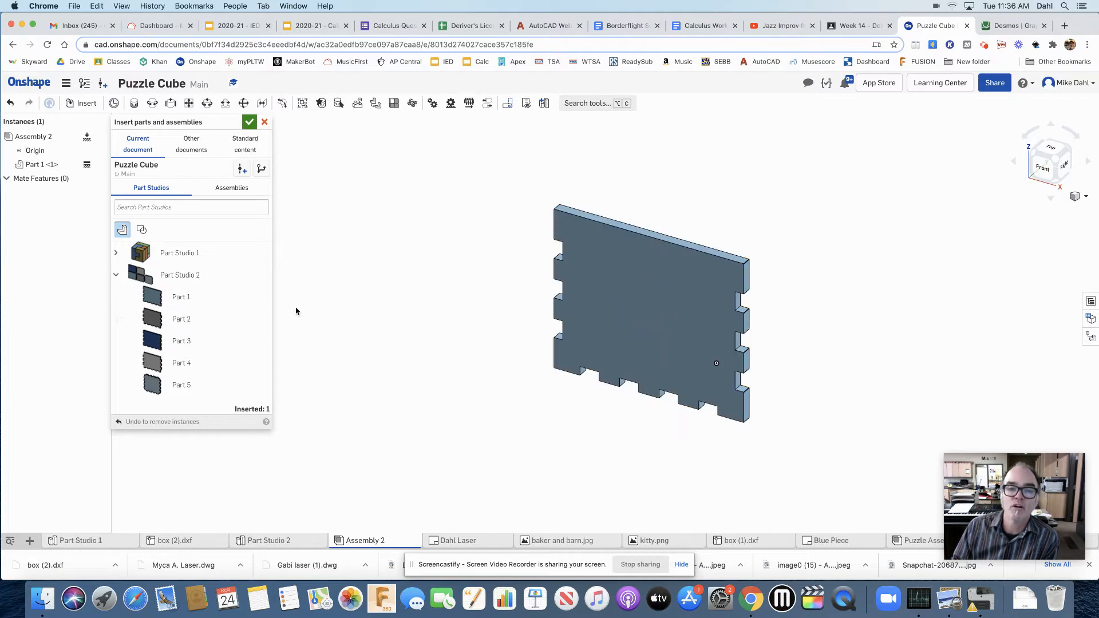
# Step: Insert Part 2 from Part Studio 2, place it beside the fixed Part 1, and finish inserting
pyautogui.click(186, 321)
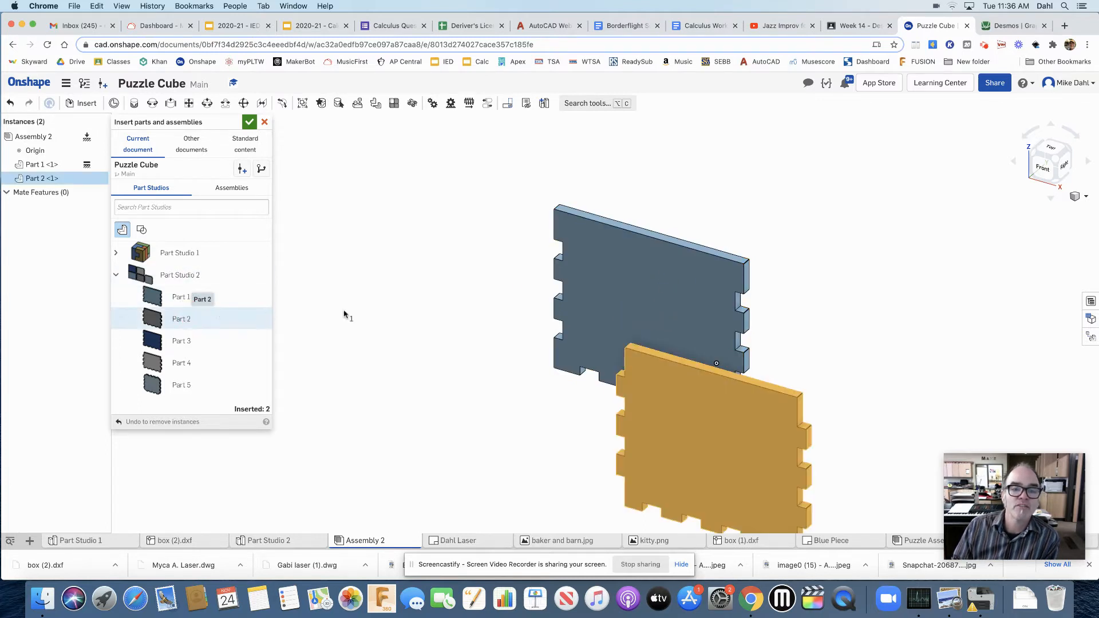
pyautogui.click(885, 333)
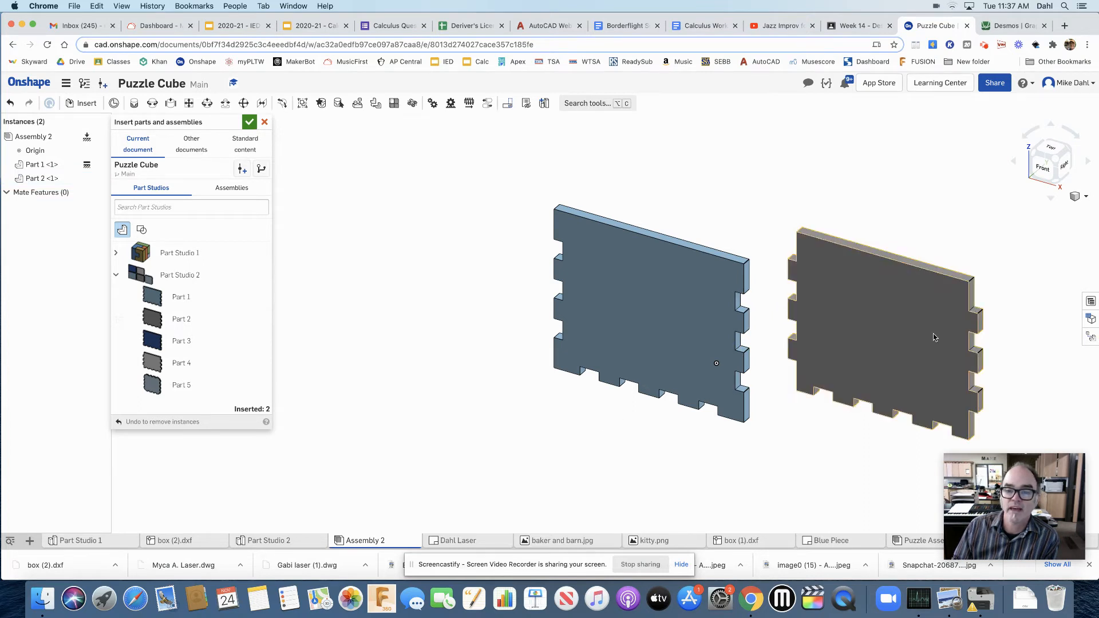
pyautogui.click(250, 123)
# Step: Create a Fastened mate joining the top corner of Part 1's right edge to the top corner of Part 2's left edge
pyautogui.scroll(-2, 498, 302)
pyautogui.moveTo(498, 302); pyautogui.dragTo(363, 297, button='middle')
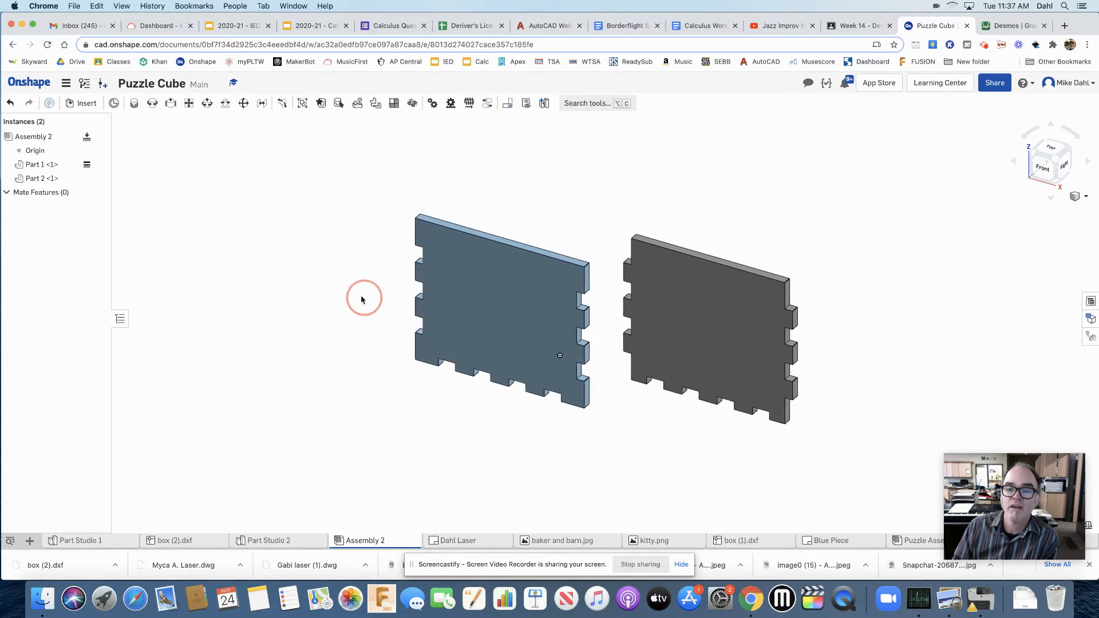
pyautogui.scroll(2, 561, 296)
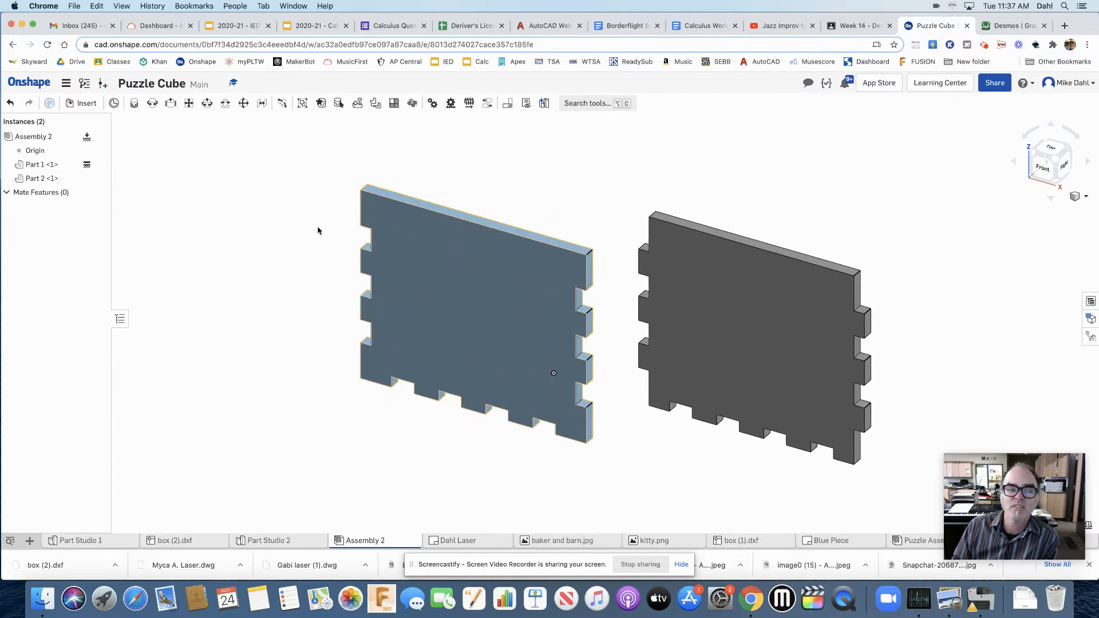
pyautogui.click(134, 106)
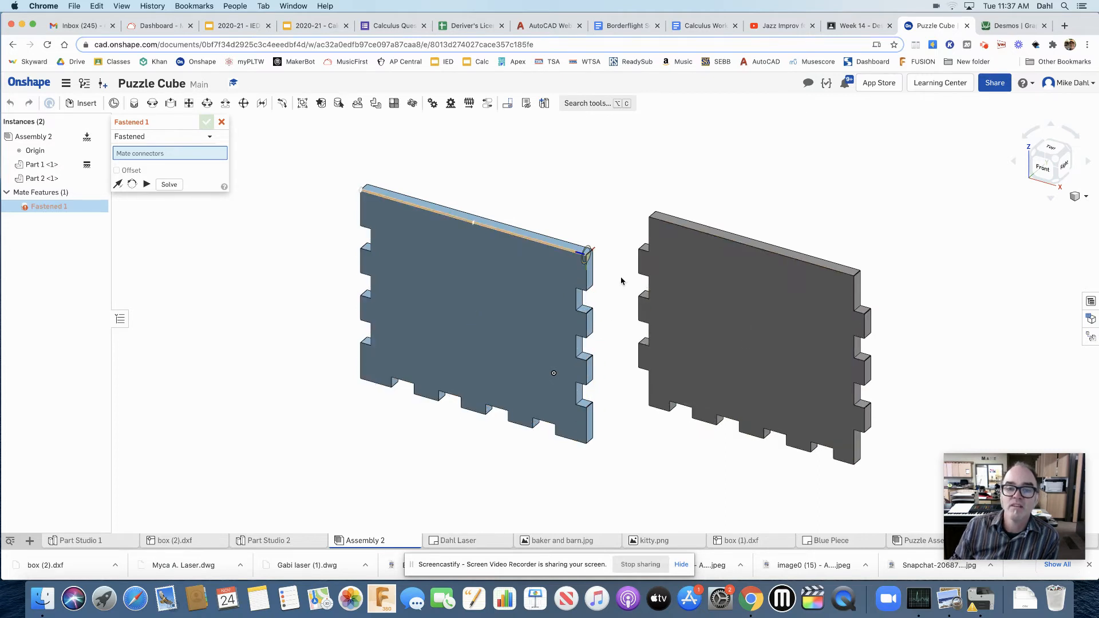
pyautogui.moveTo(629, 298); pyautogui.dragTo(551, 322, button='right')
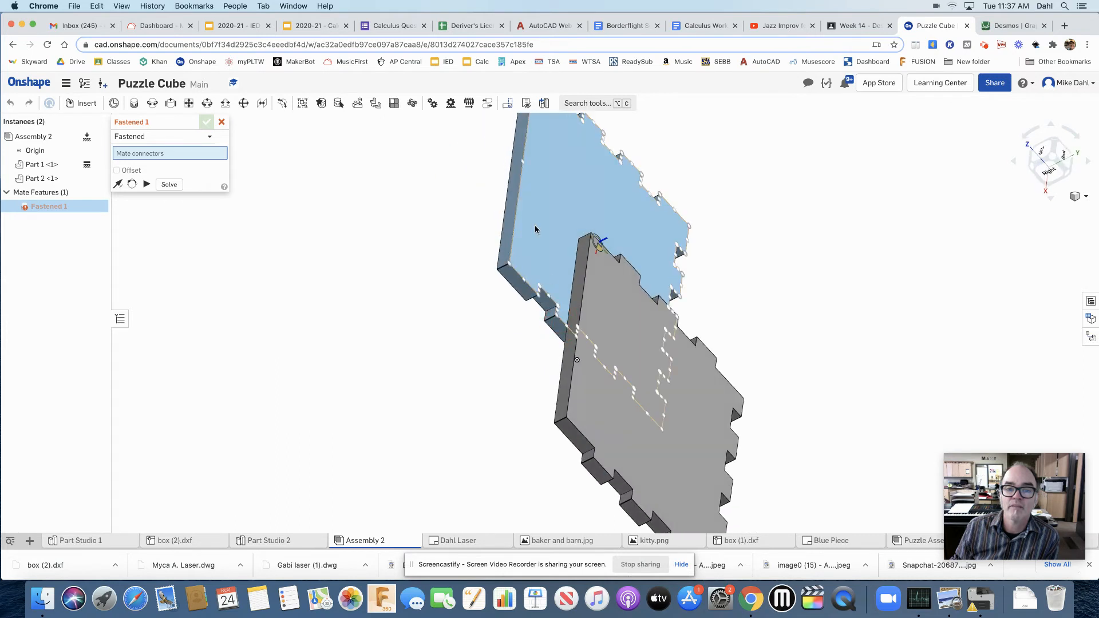
pyautogui.click(512, 260)
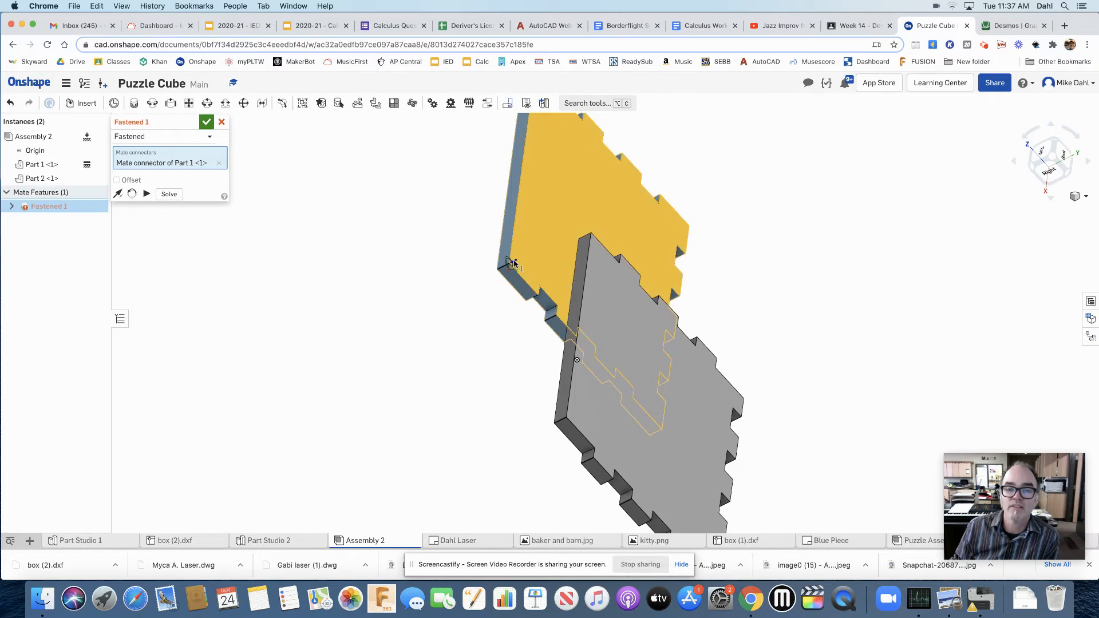
pyautogui.moveTo(689, 264); pyautogui.dragTo(516, 335, button='right')
pyautogui.scroll(5, 516, 335)
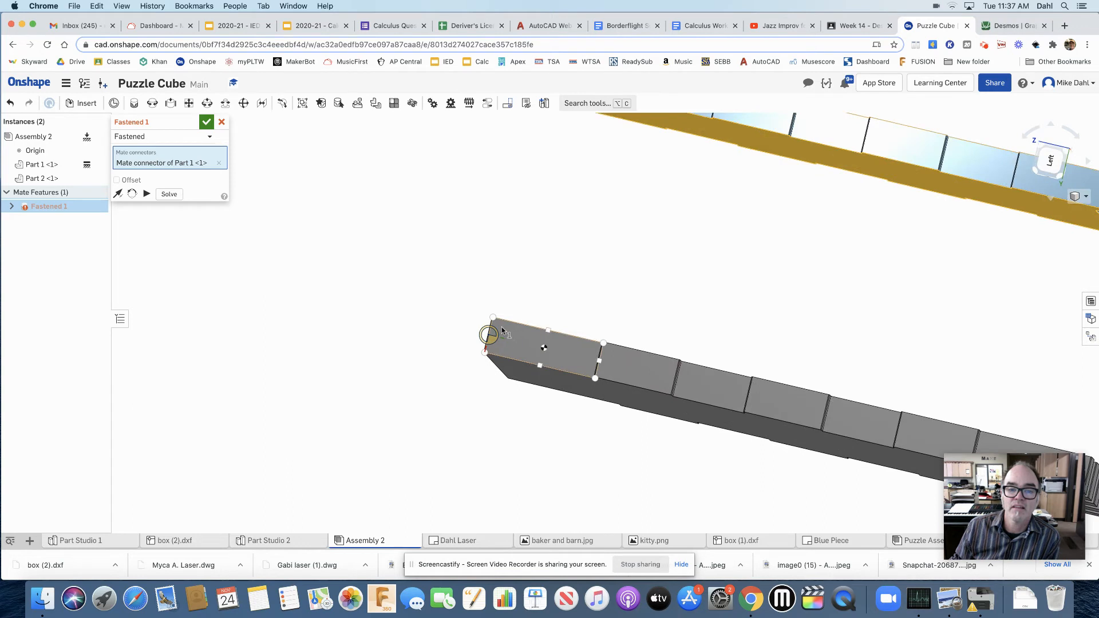
pyautogui.click(497, 324)
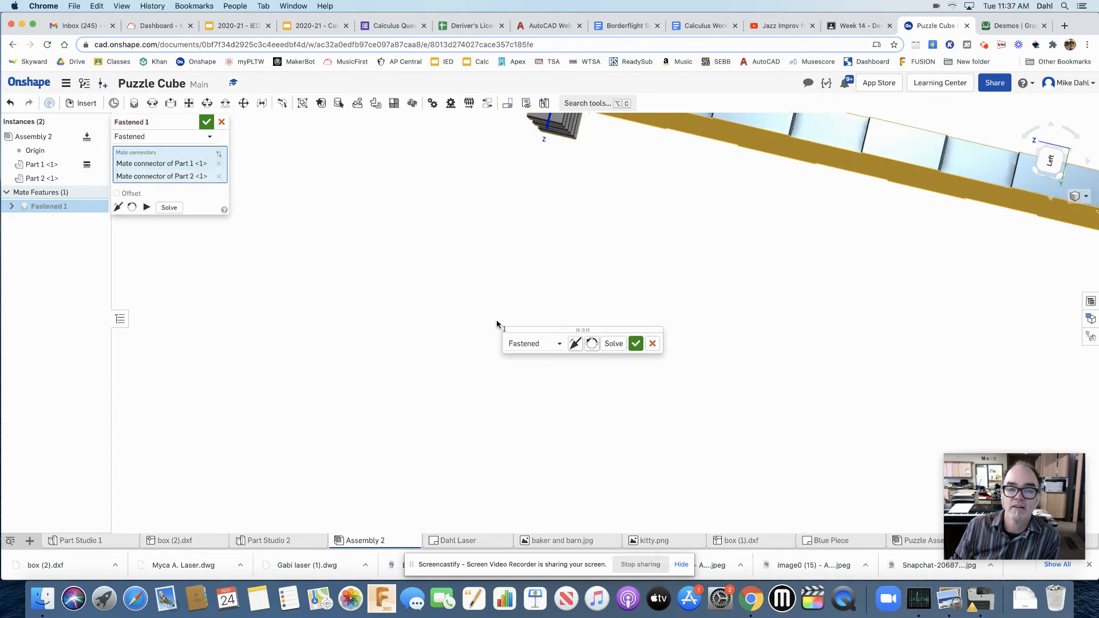
# Step: Reorient the Fastened mate's secondary axis repeatedly to rotate Part 2 through its possible positions around the shared corner
pyautogui.moveTo(520, 301); pyautogui.dragTo(574, 361, button='right')
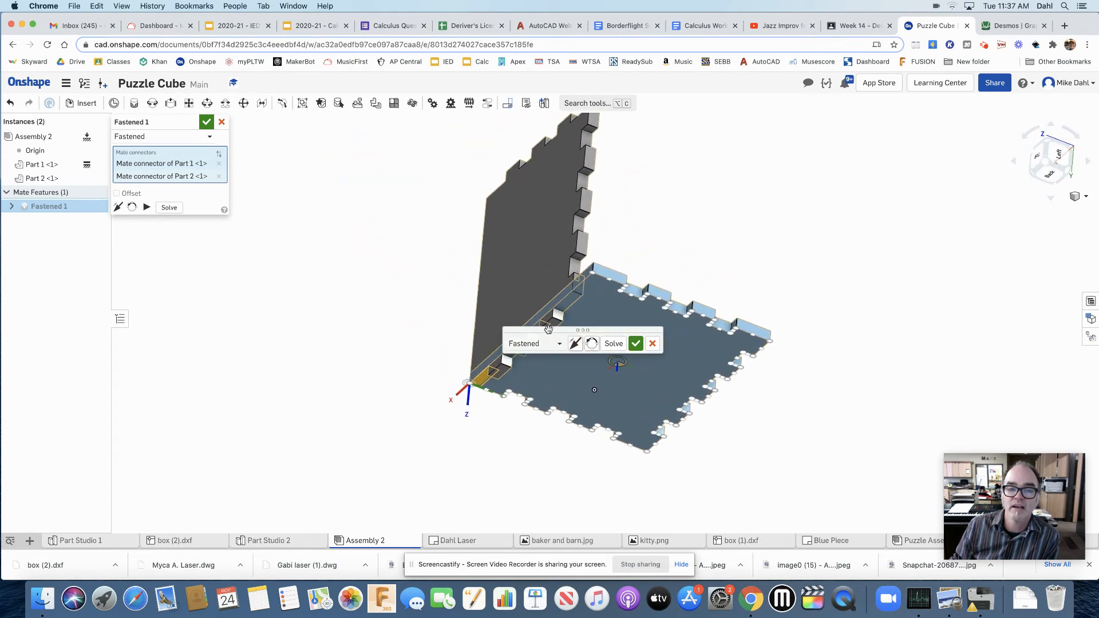
pyautogui.moveTo(548, 329); pyautogui.dragTo(359, 300)
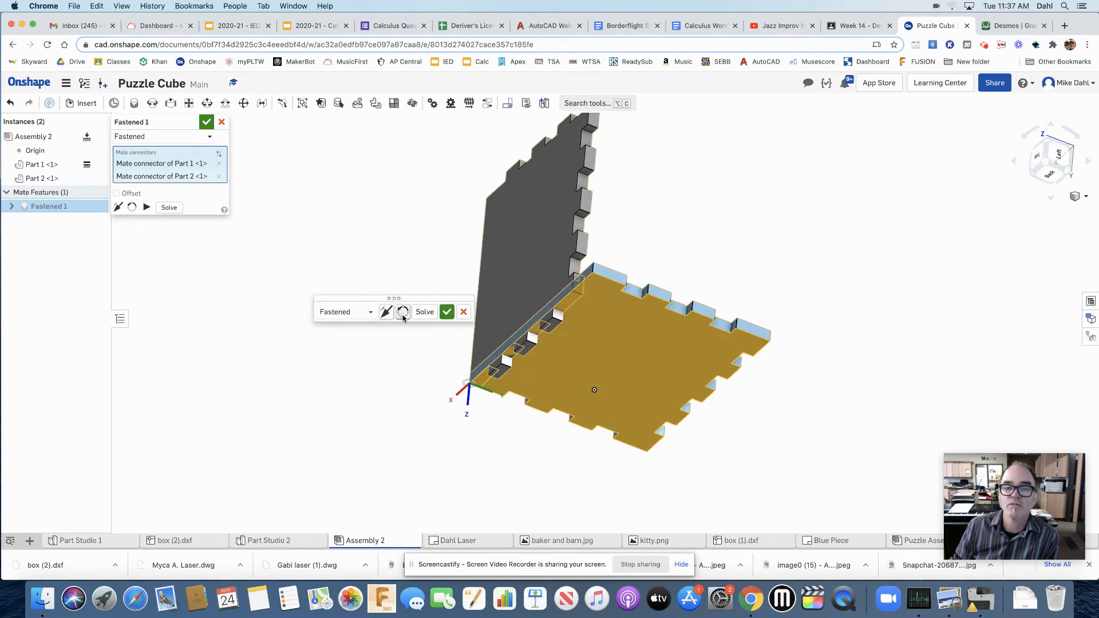
pyautogui.click(403, 313)
pyautogui.moveTo(431, 404); pyautogui.dragTo(519, 369, button='right')
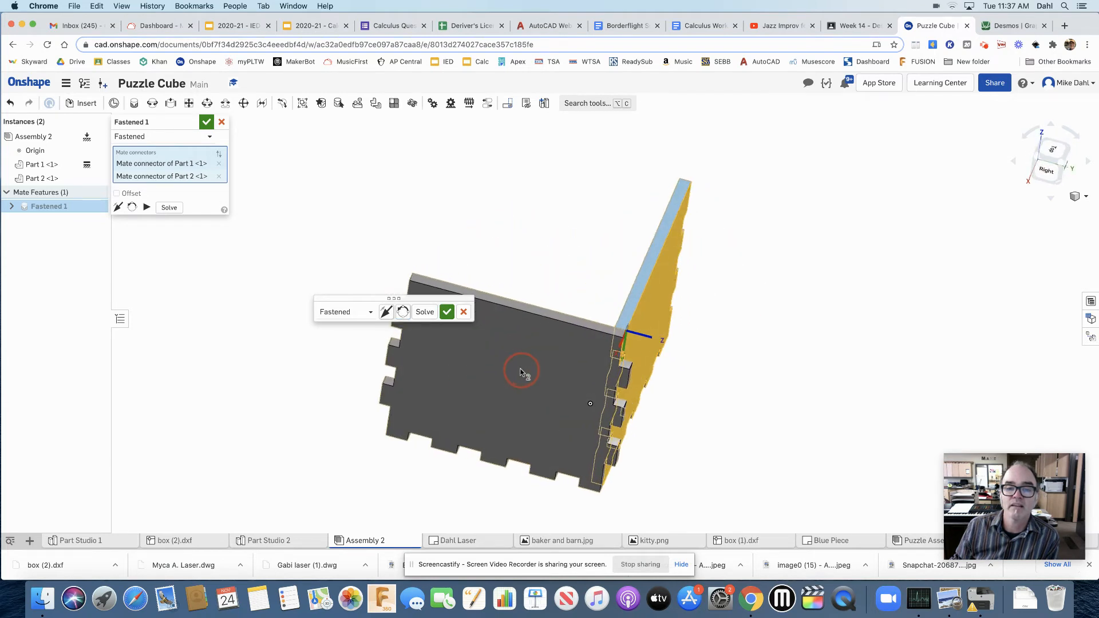
pyautogui.click(405, 313)
pyautogui.click(404, 313)
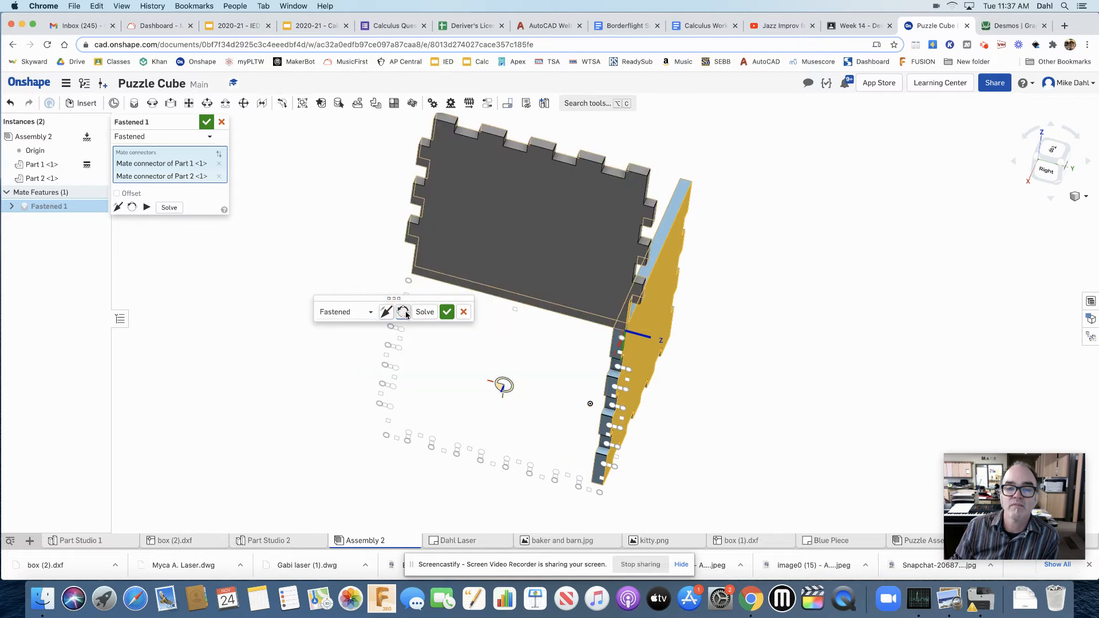
pyautogui.click(404, 313)
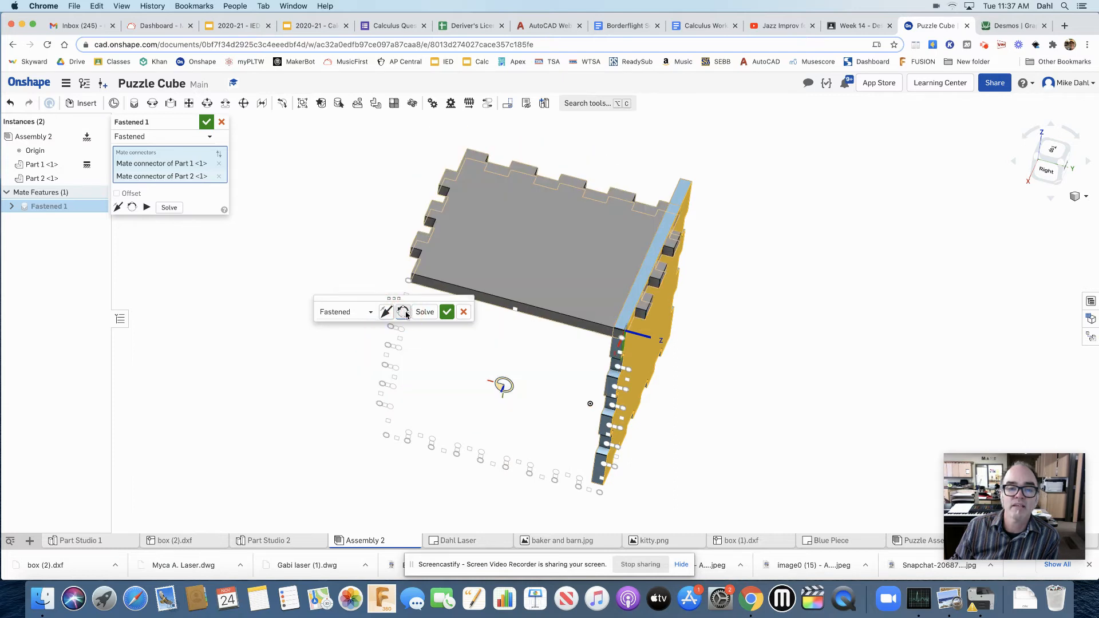
# Step: Flip the mate's primary axis and reorient its secondary axis until Part 2 interlocks perpendicular to Part 1, then accept the mate
pyautogui.click(387, 312)
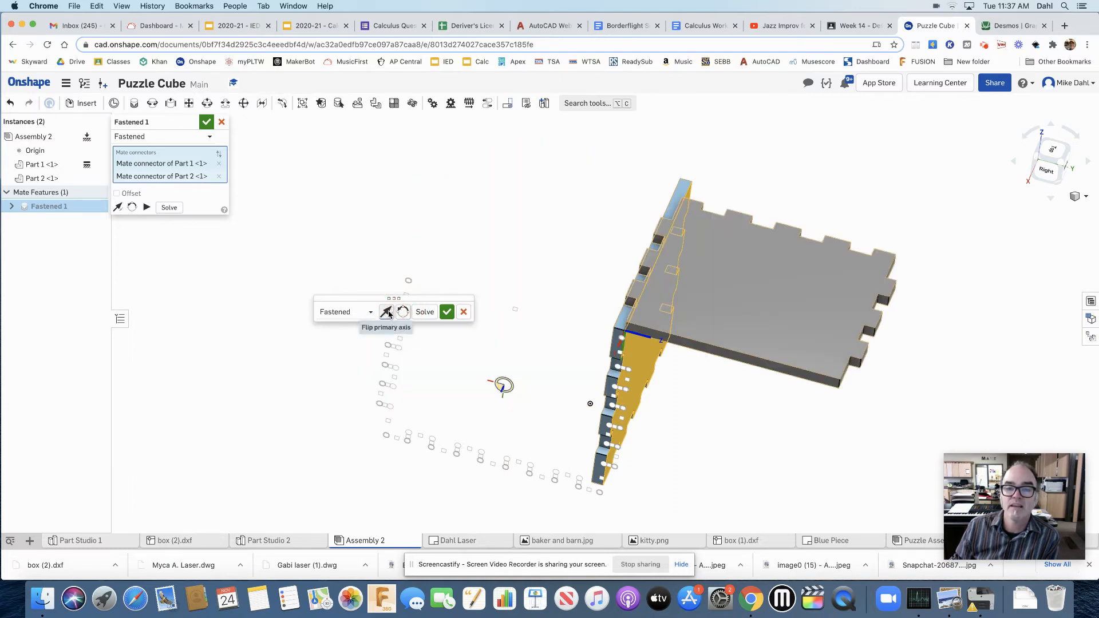
pyautogui.moveTo(585, 273); pyautogui.dragTo(613, 268, button='right')
pyautogui.click(404, 312)
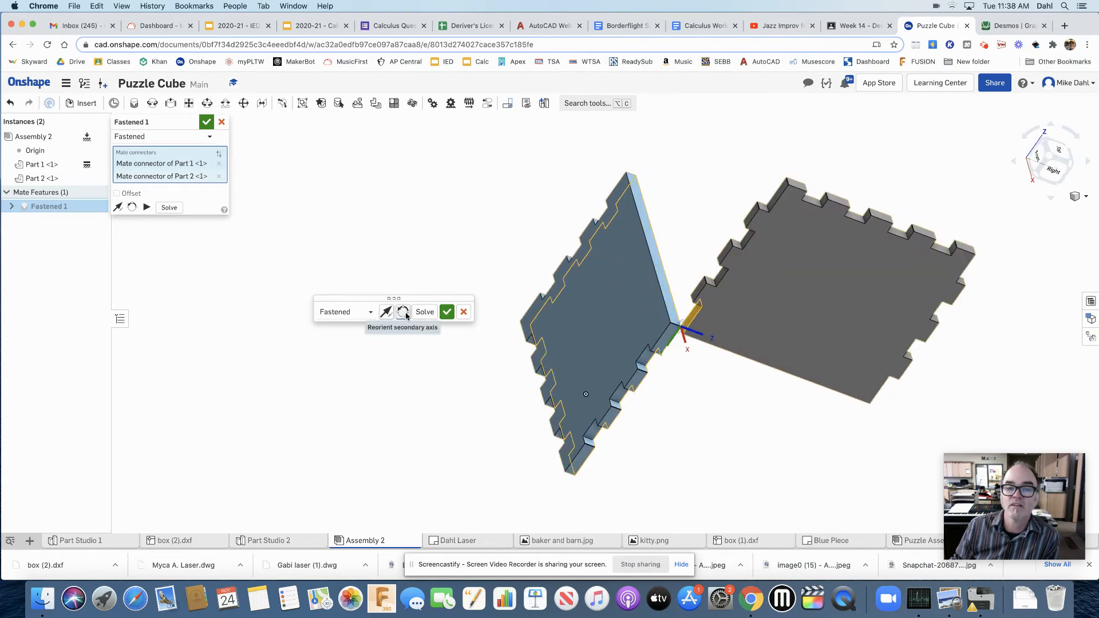
pyautogui.click(404, 312)
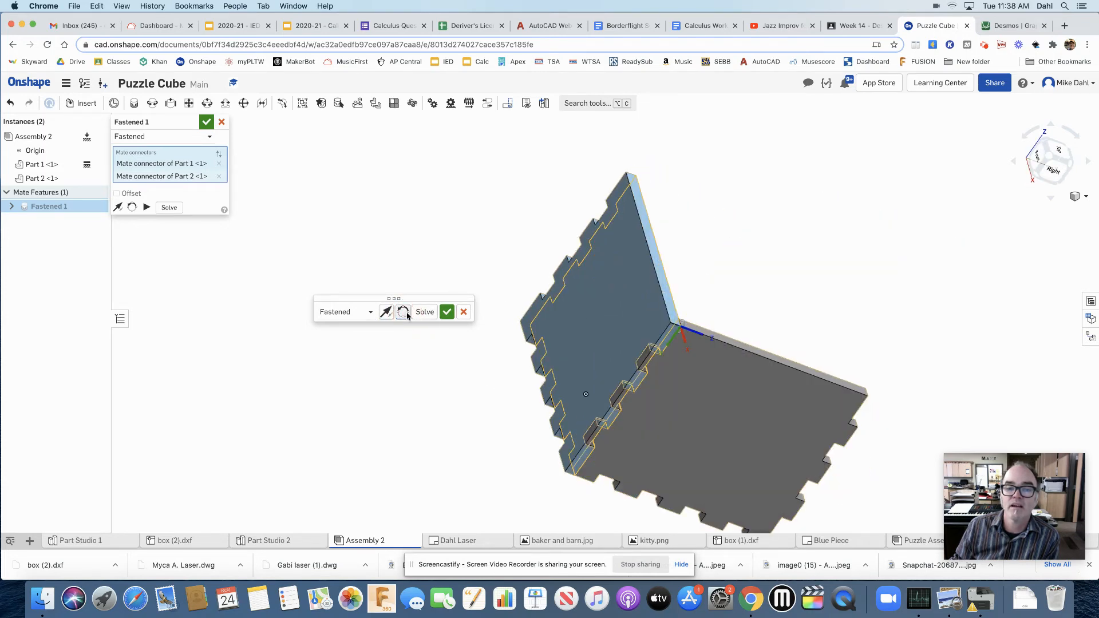
pyautogui.moveTo(733, 286); pyautogui.dragTo(767, 207, button='right')
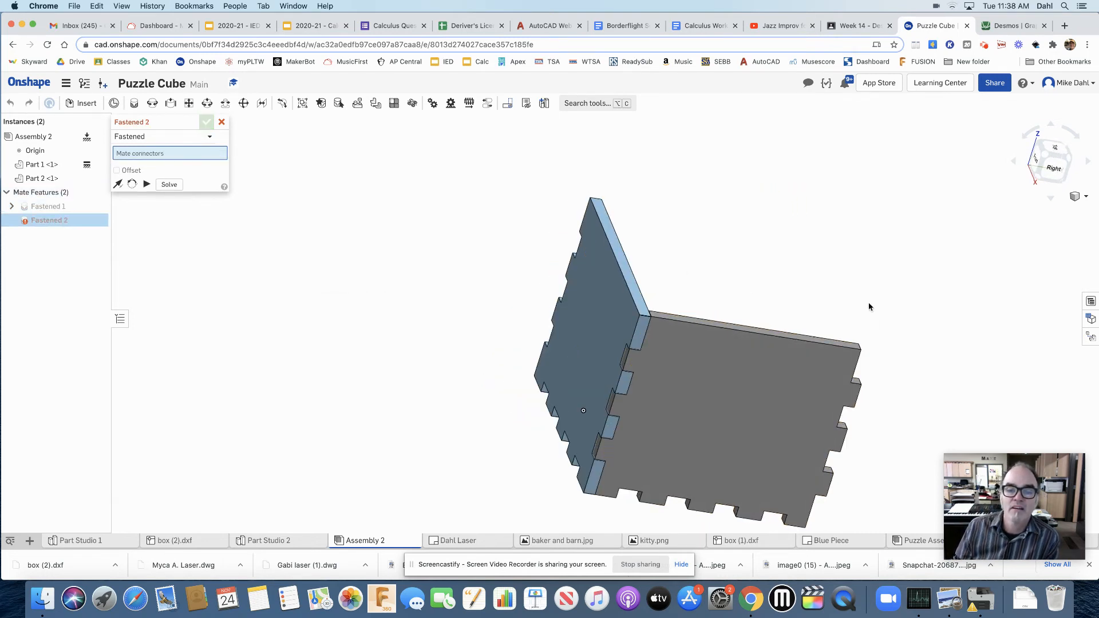
pyautogui.moveTo(868, 302); pyautogui.dragTo(673, 439, button='right')
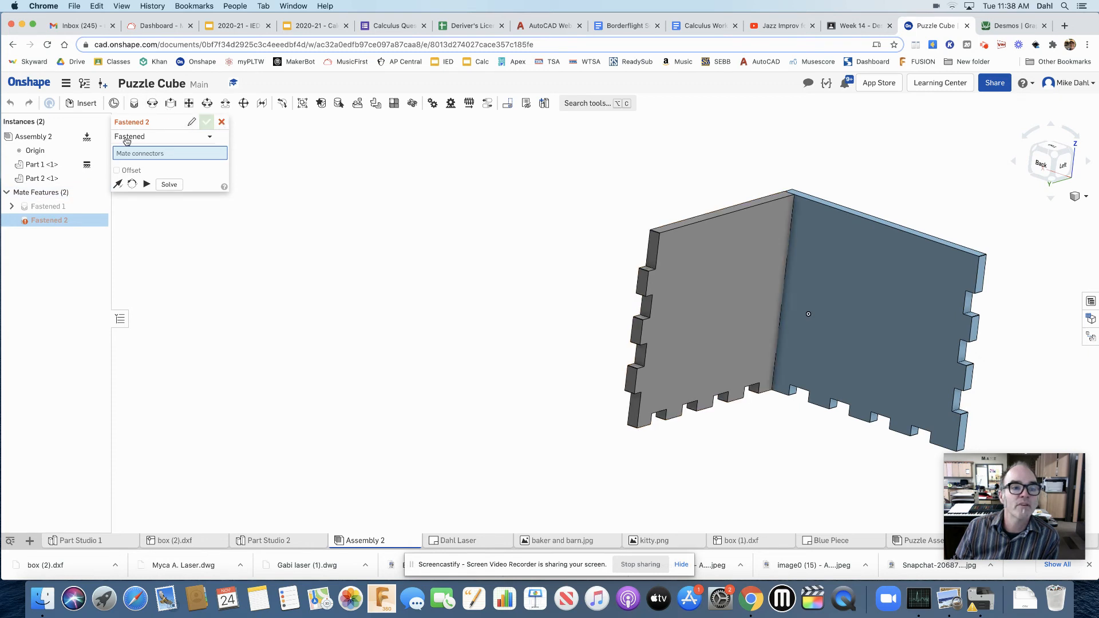
pyautogui.click(221, 124)
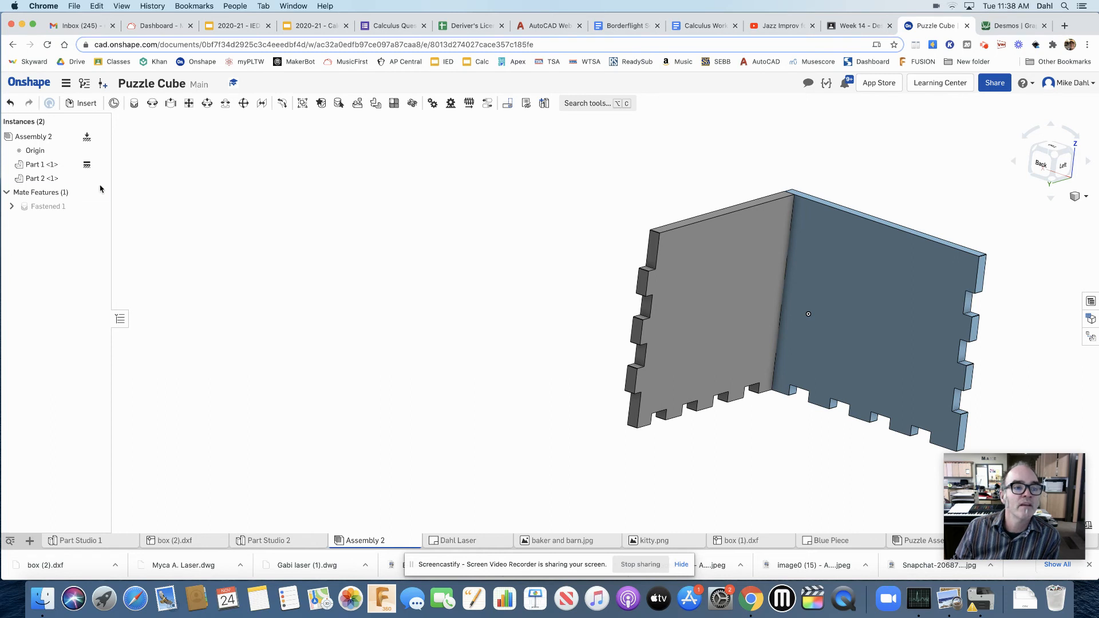
# Step: Insert Part 3 from Part Studio 2 and place it in the empty space beside the two joined panels
pyautogui.click(77, 104)
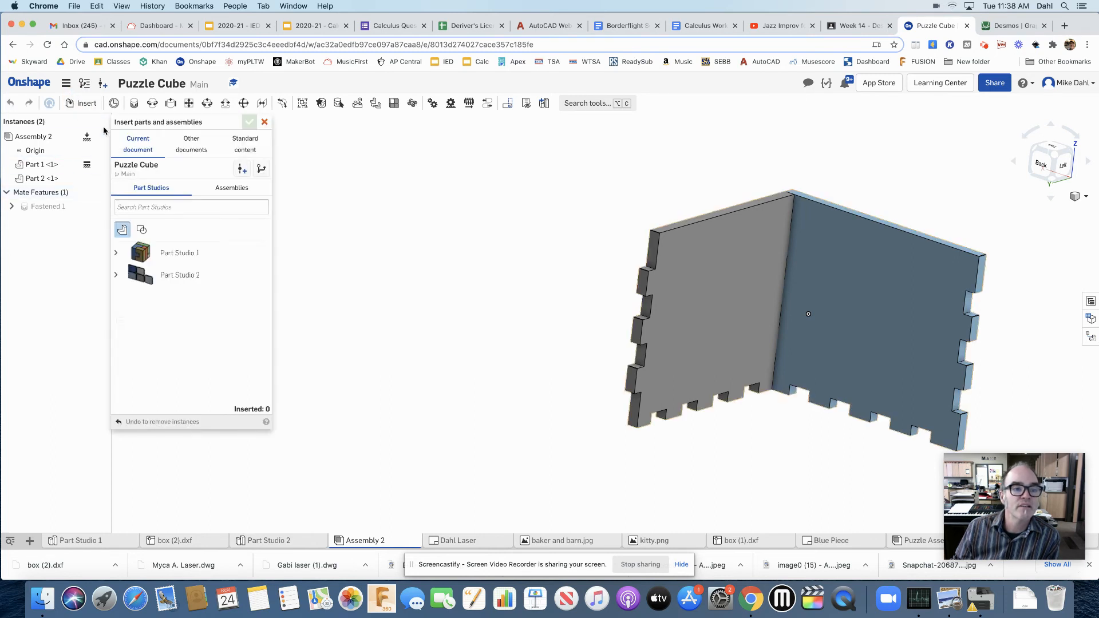
pyautogui.click(116, 277)
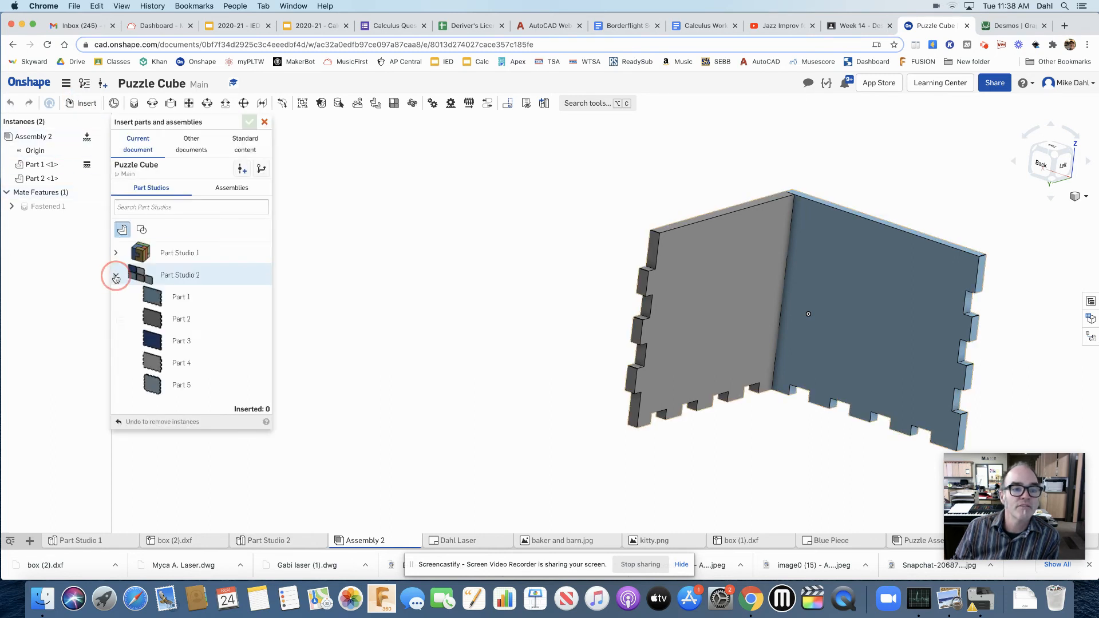
pyautogui.click(152, 341)
pyautogui.click(623, 402)
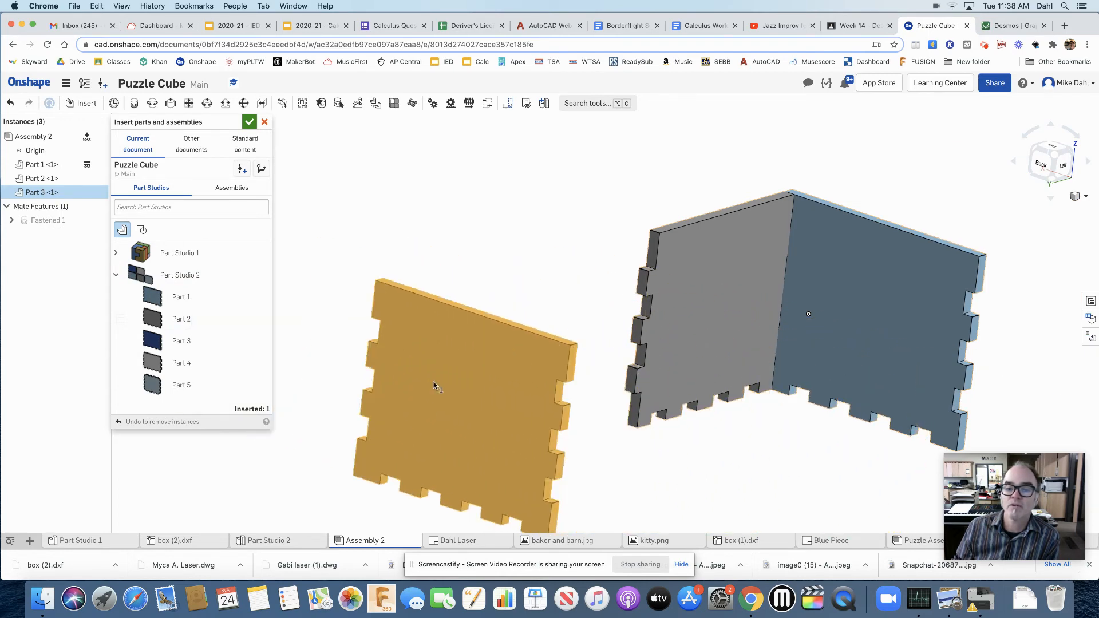
# Step: Move Part 3 across to the open side of the assembly, in front of Part 1 and near Part 2's free edge
pyautogui.click(416, 311)
pyautogui.moveTo(533, 420); pyautogui.dragTo(613, 442, button='right')
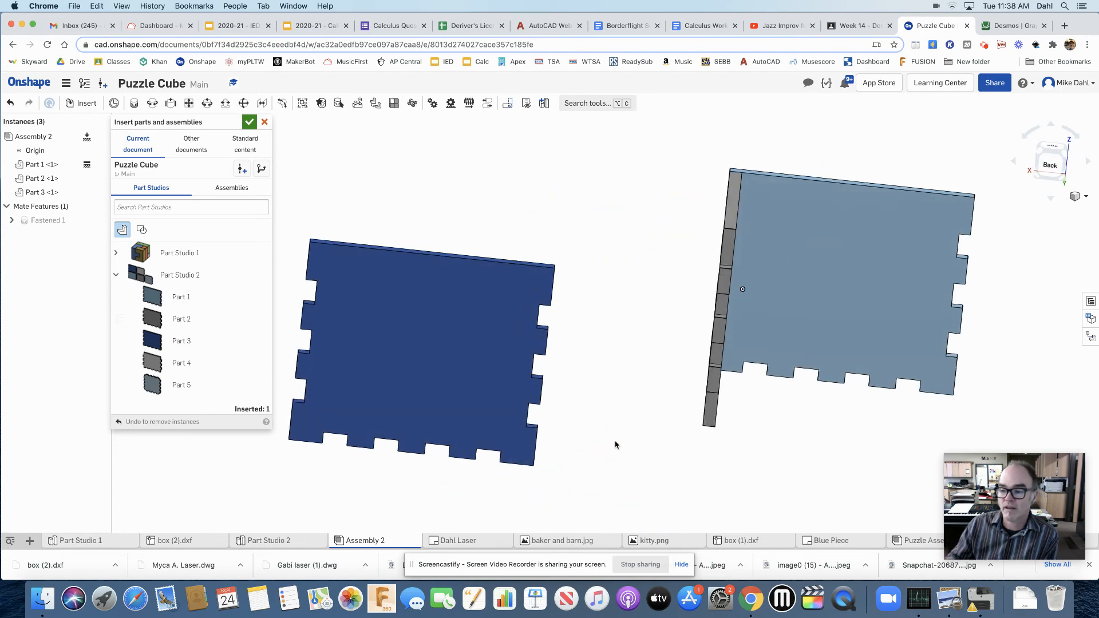
pyautogui.click(438, 381)
pyautogui.moveTo(467, 388); pyautogui.dragTo(970, 408)
pyautogui.moveTo(669, 437); pyautogui.dragTo(649, 449, button='right')
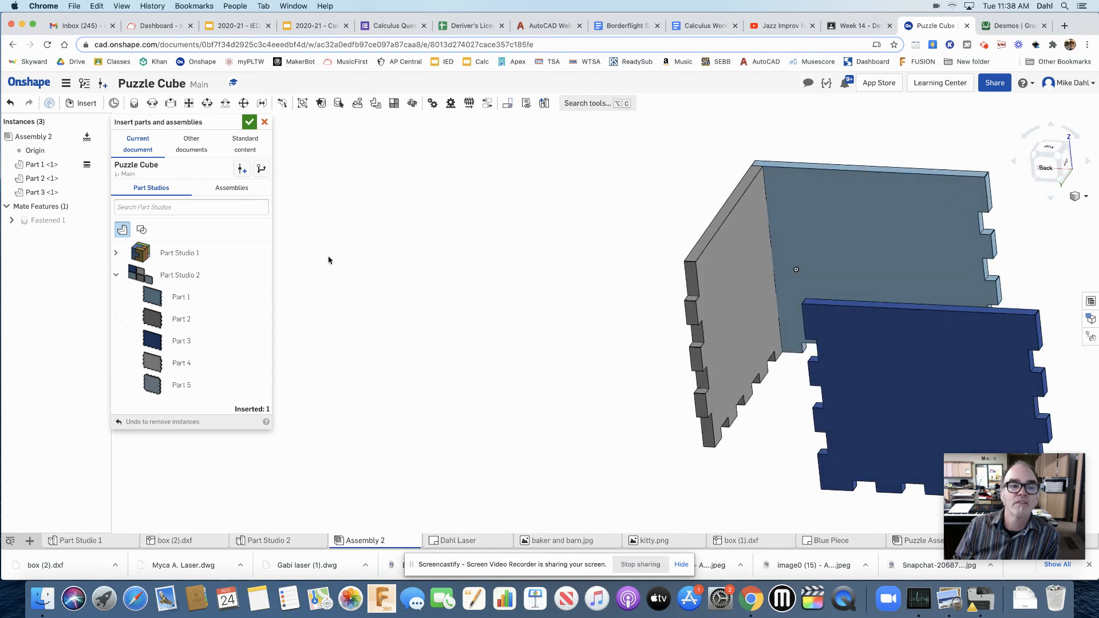
# Step: Create and accept a Fastened mate joining the top outer corner of Part 2's free edge to the top corner of Part 3's inner face
pyautogui.click(135, 105)
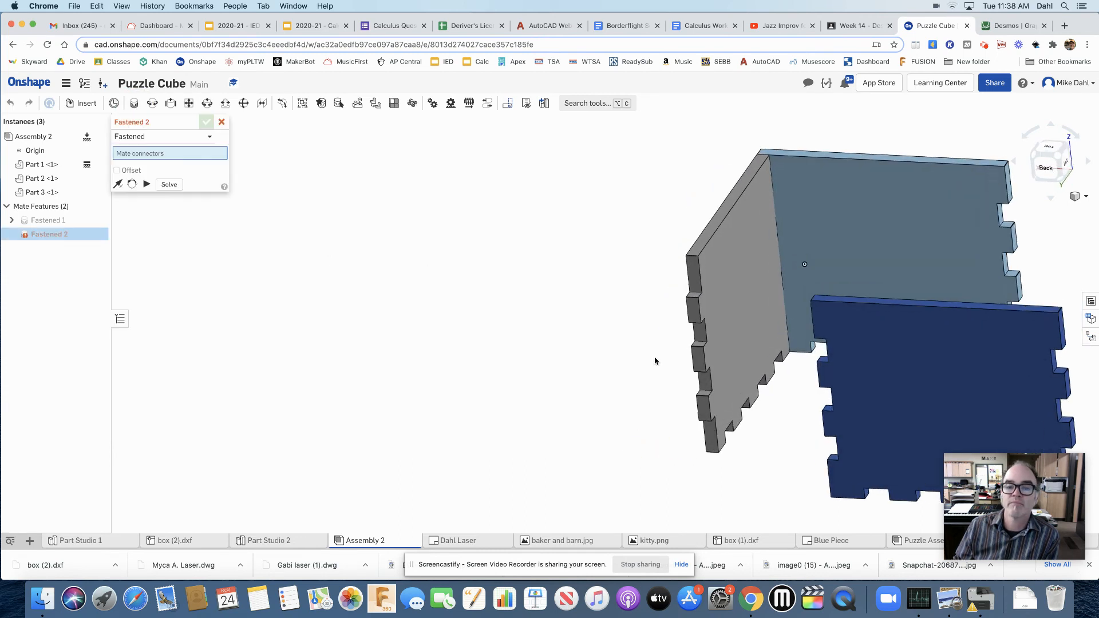
pyautogui.scroll(3, 670, 344)
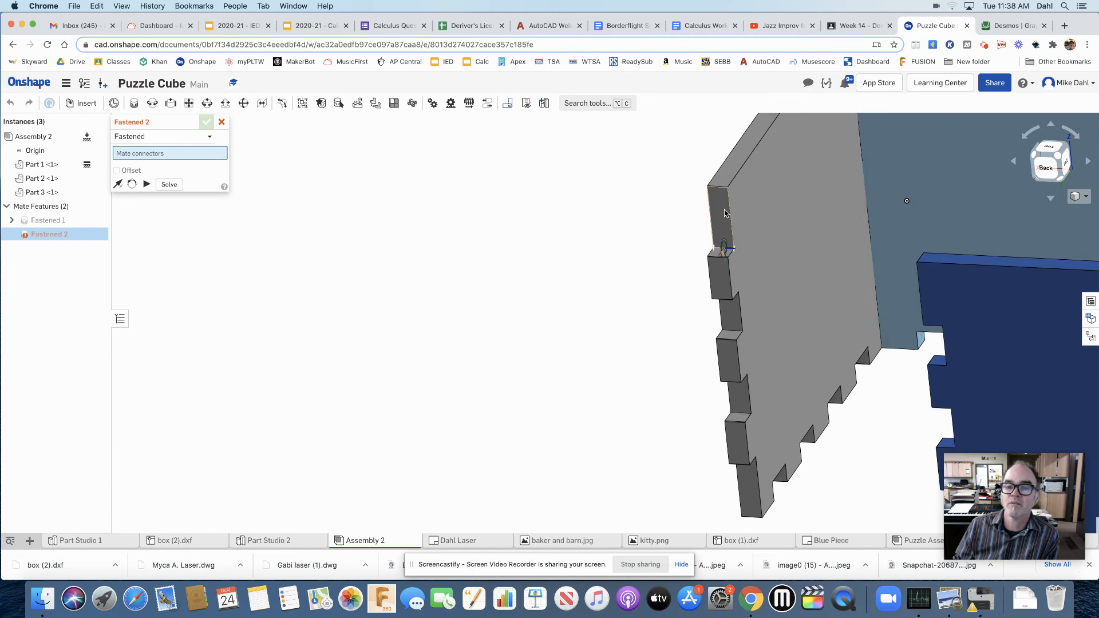
pyautogui.scroll(2, 714, 218)
pyautogui.click(709, 180)
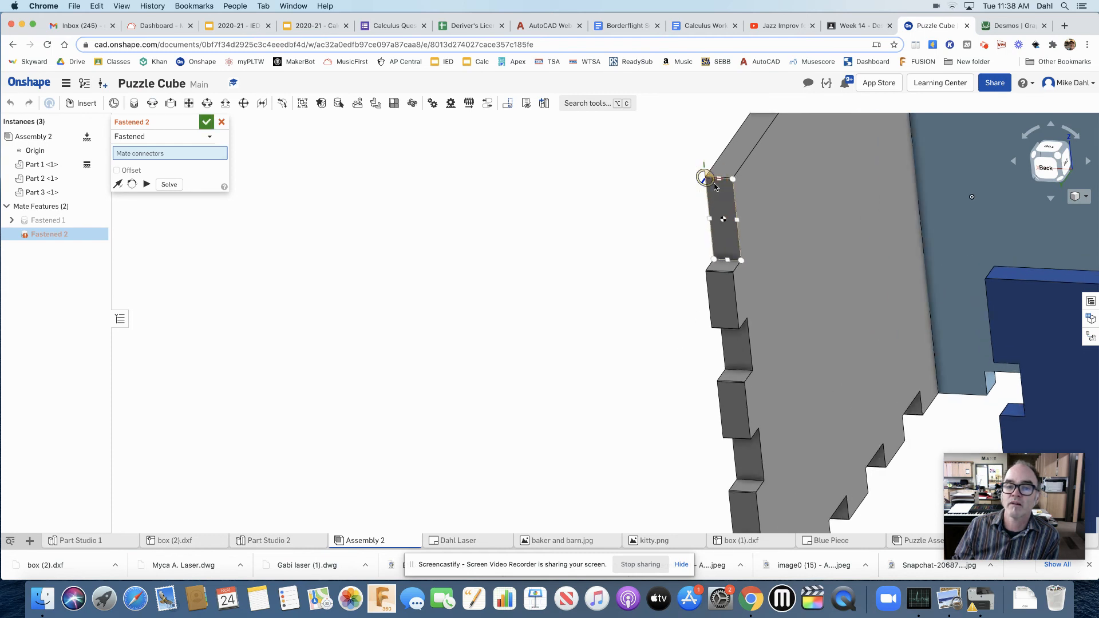
pyautogui.scroll(-5, 837, 277)
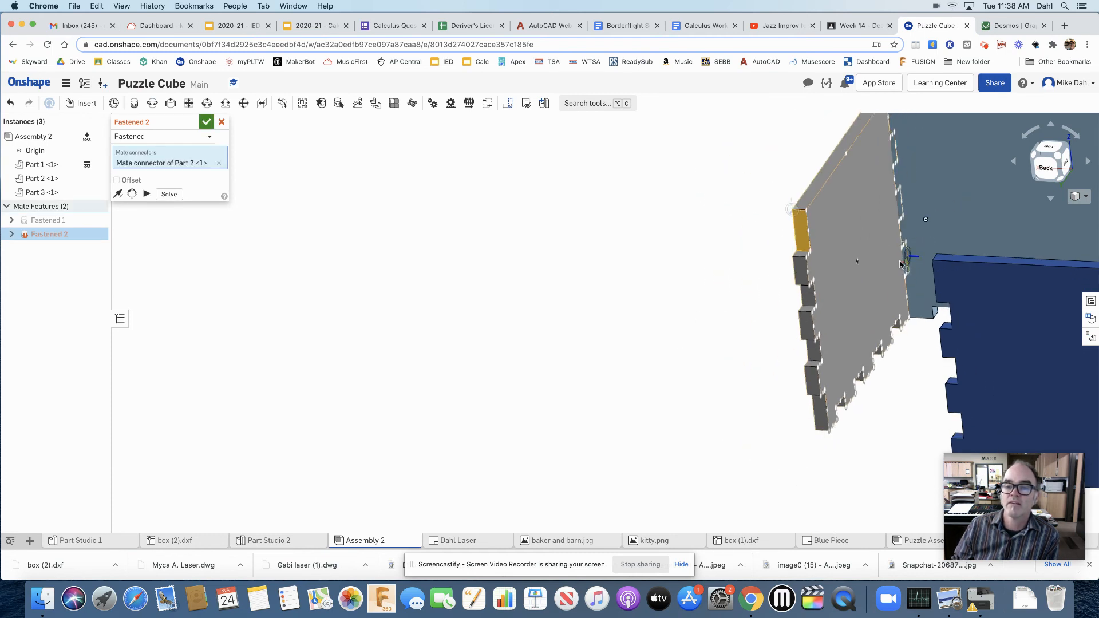
pyautogui.moveTo(902, 265); pyautogui.dragTo(636, 315, button='right')
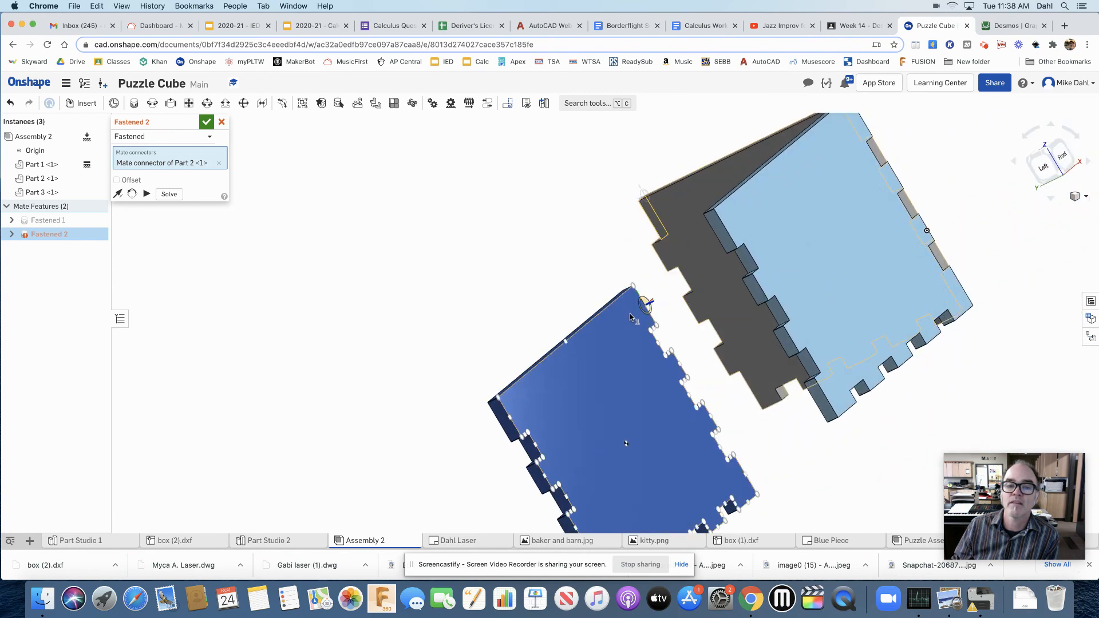
pyautogui.click(634, 289)
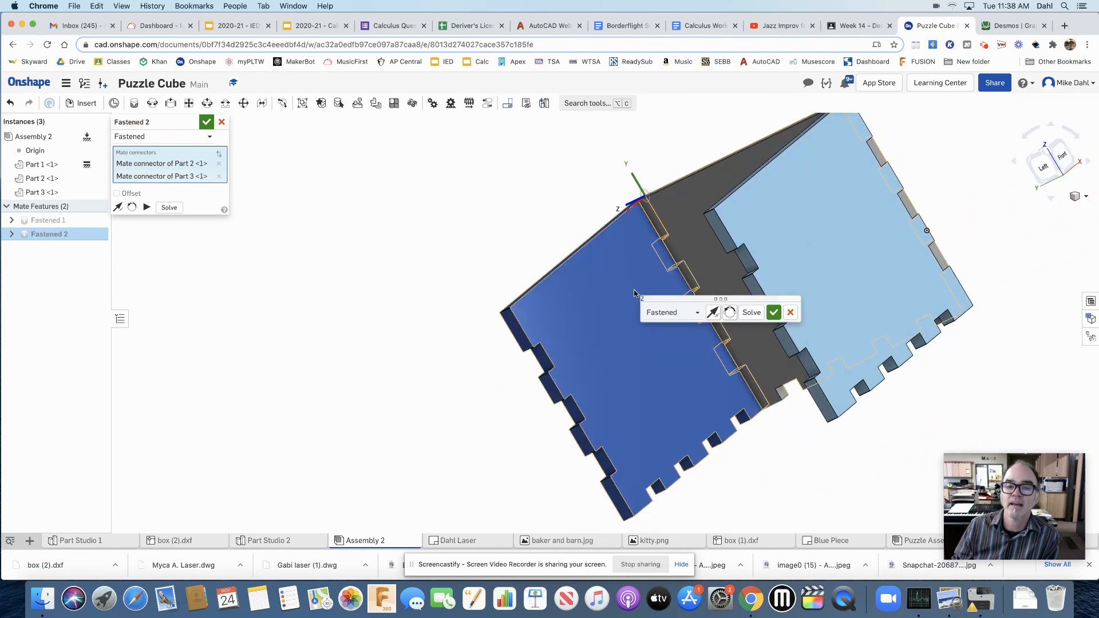
pyautogui.moveTo(490, 315); pyautogui.dragTo(541, 308, button='right')
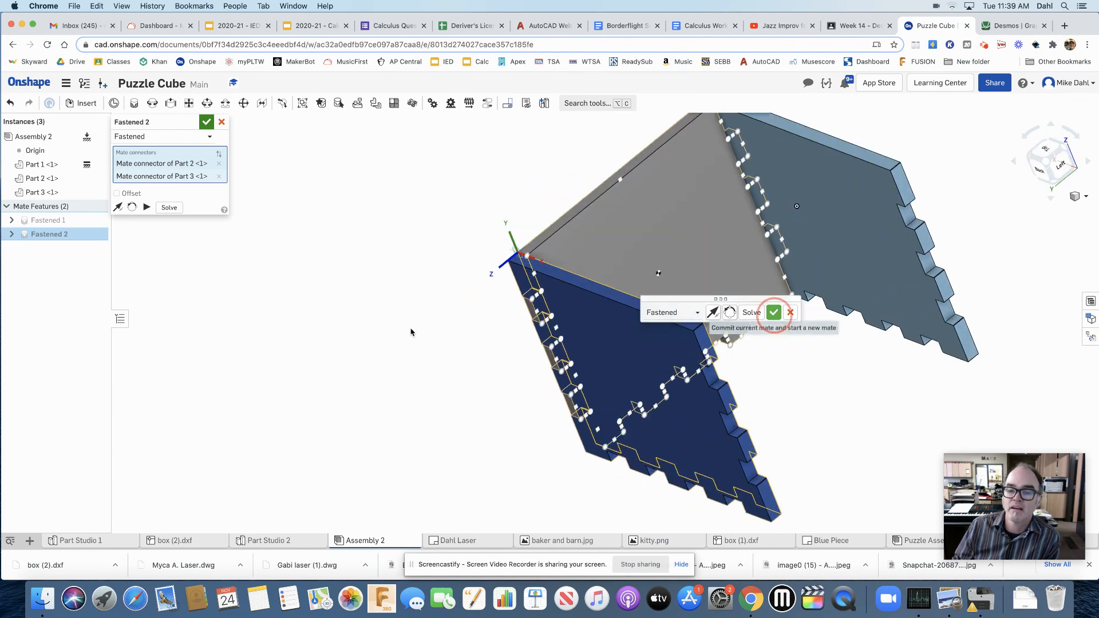
pyautogui.click(773, 314)
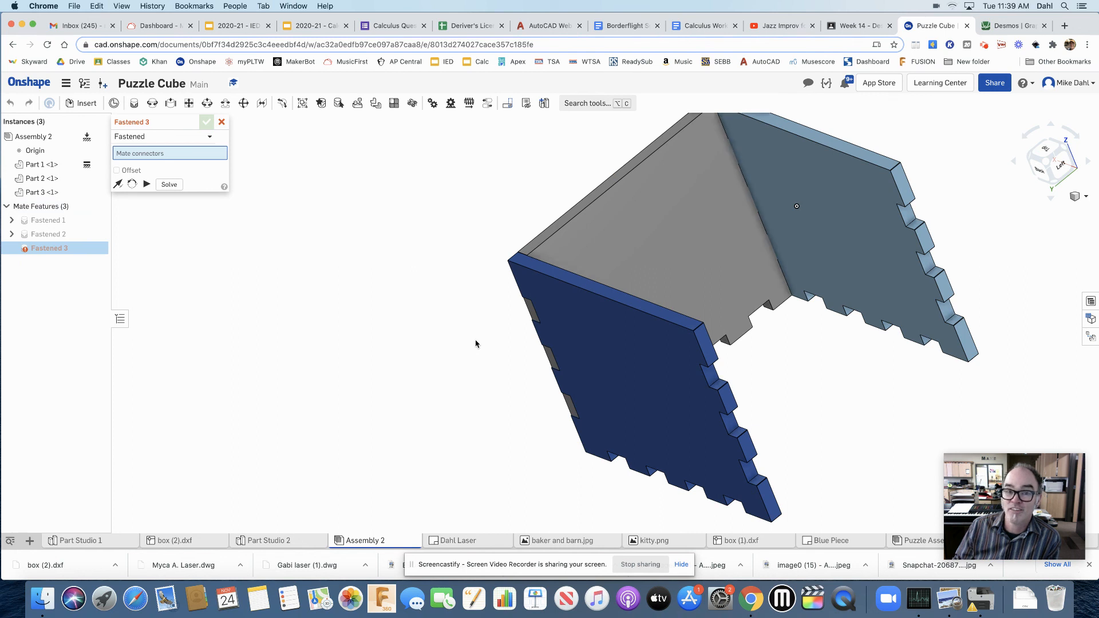